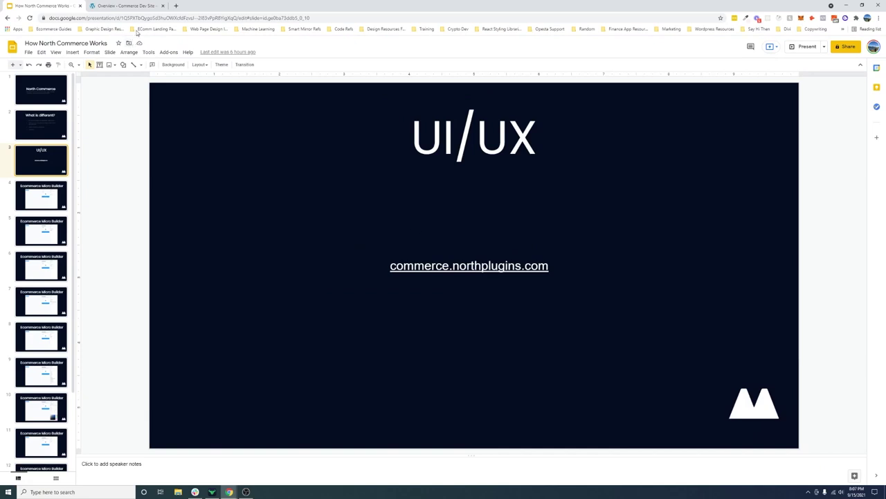
Leave the slideshow and return to the WordPress tab showing the North Commerce Overview dashboard.
key(ctrl+Tab)
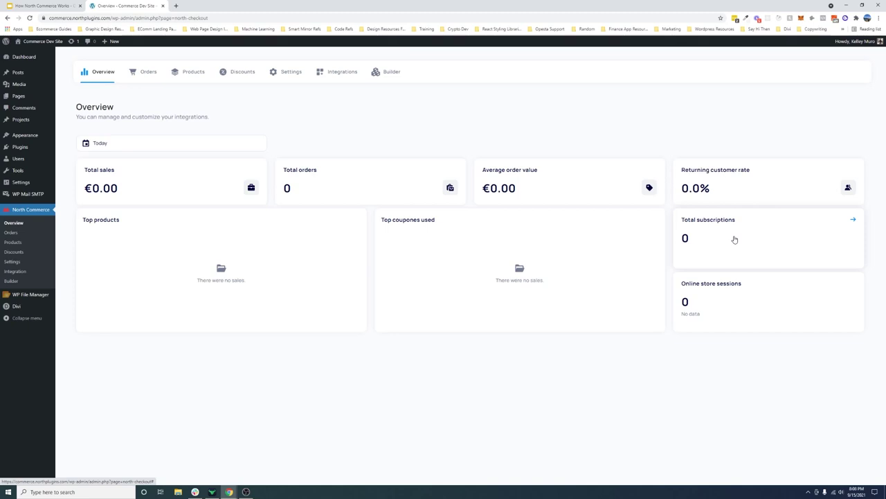
Open the Orders list, which shows nine fulfilled, pending-payment orders, mostly $250.00 each.
click(147, 72)
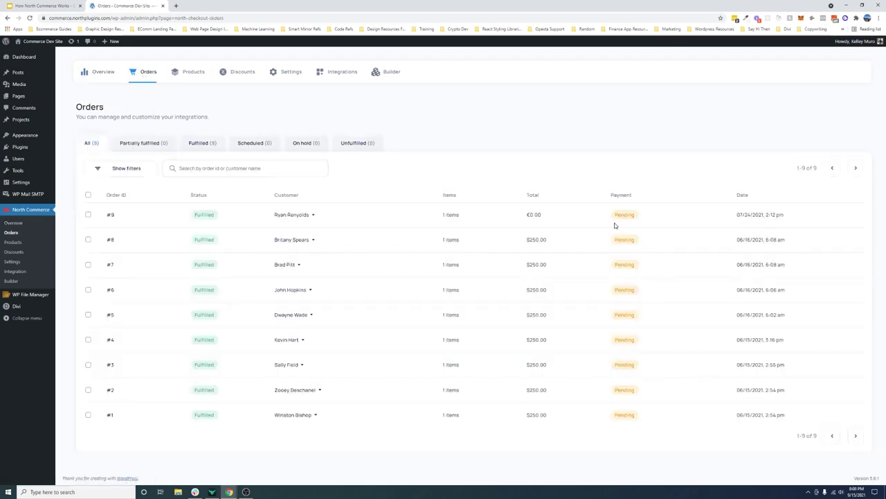
Highlight order #9's Pending payment and Fulfilled statuses, then open order #9's detail page.
drag(611, 194, 646, 320)
click(644, 356)
drag(614, 216, 636, 219)
drag(195, 214, 219, 217)
click(112, 219)
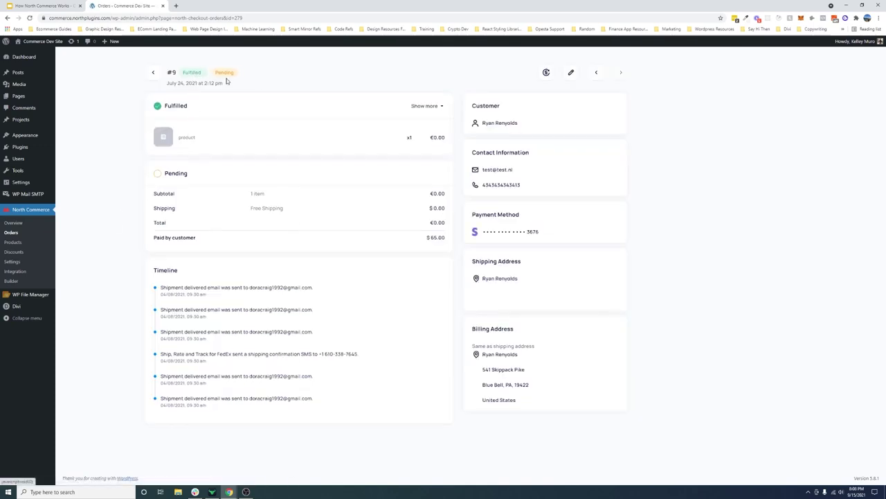
Check order #9's Fulfilled status options, then expand its shipment details.
click(199, 73)
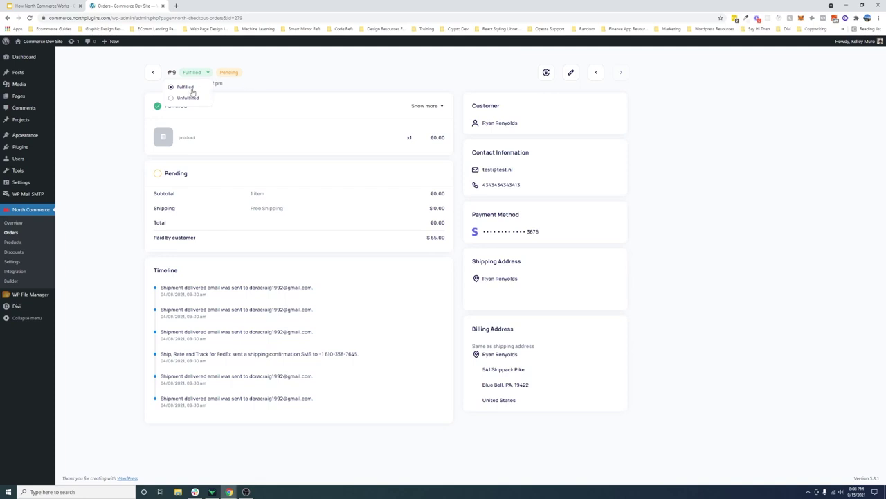
click(221, 82)
click(439, 108)
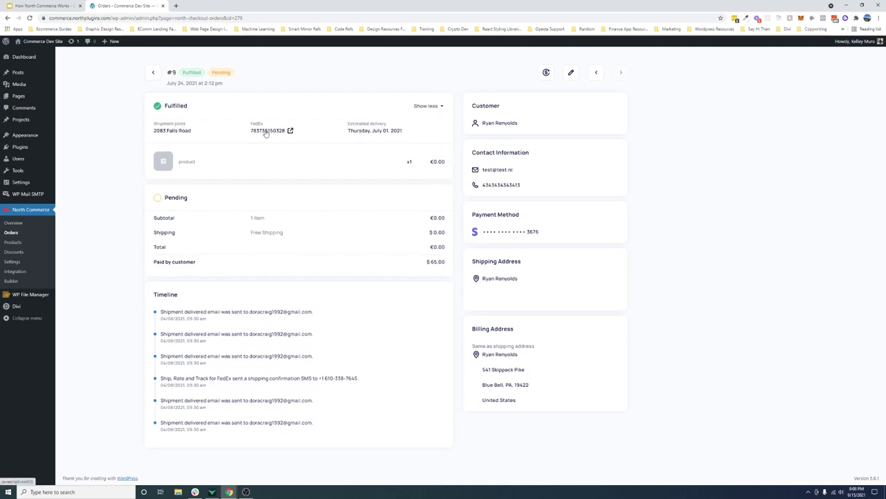
Highlight the shipment carrier details and the customer's contact information.
drag(240, 133, 277, 133)
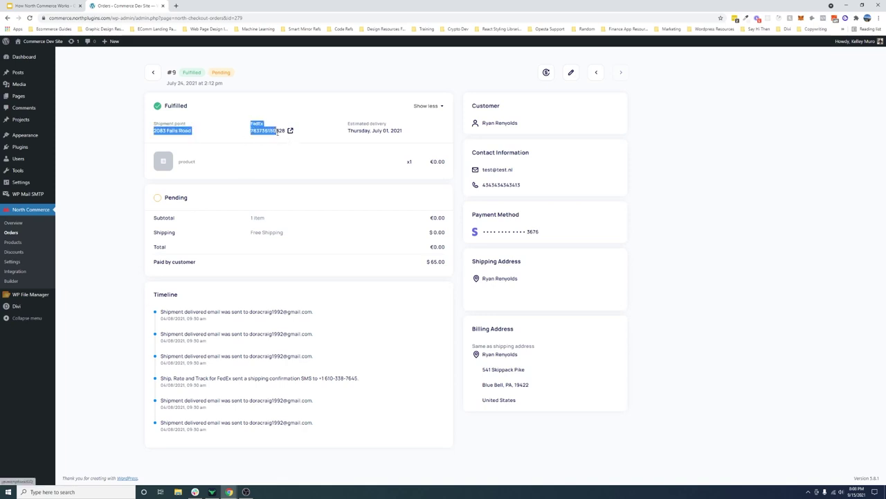
click(312, 139)
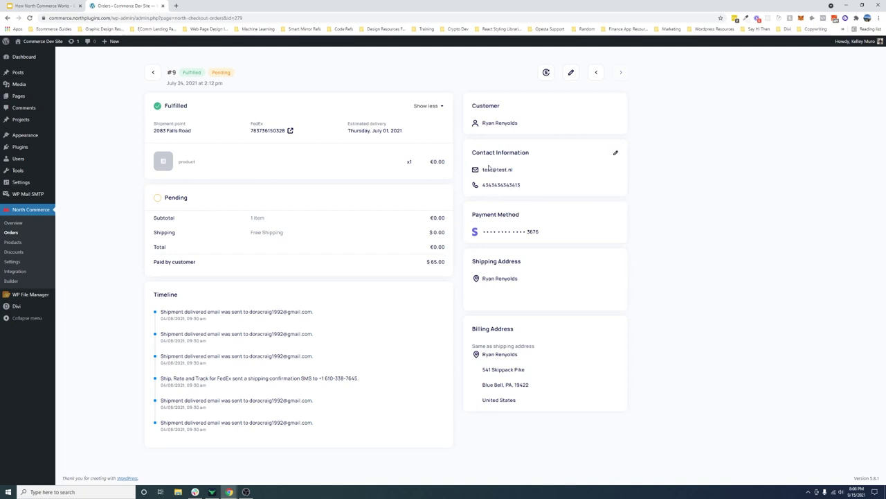
drag(471, 149, 538, 201)
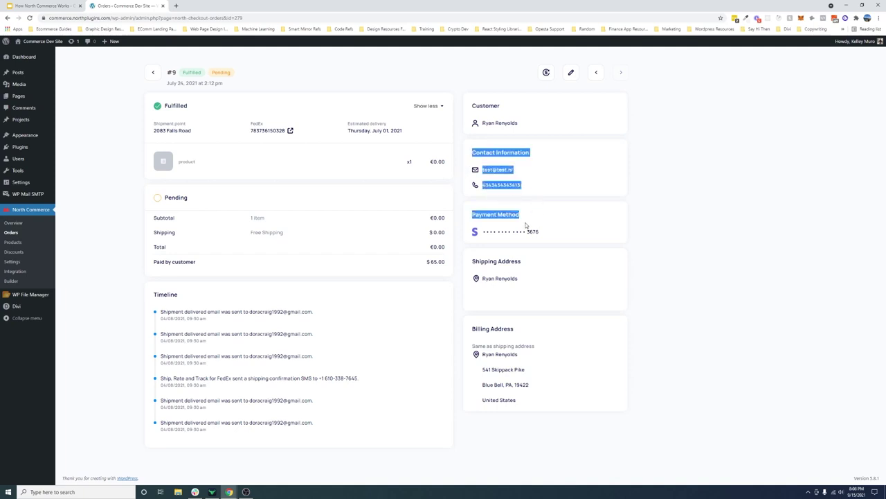
click(653, 353)
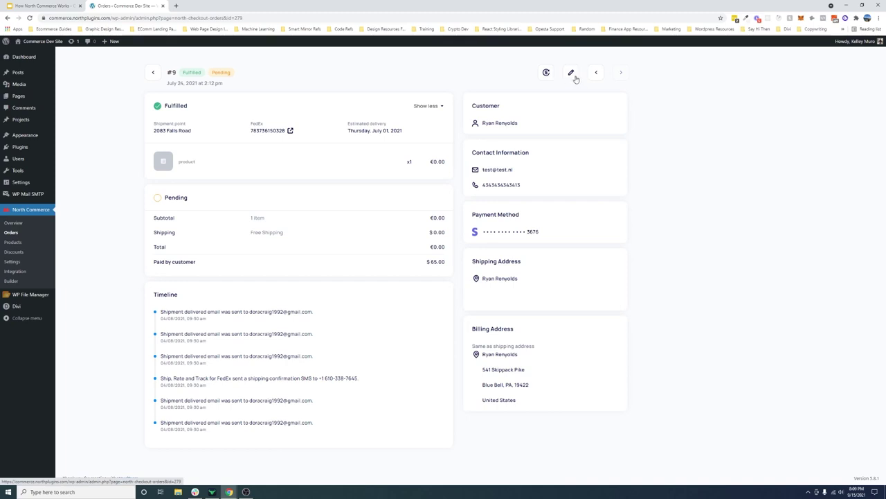
Browse back through orders #8, #7, #6 and #5.
click(597, 74)
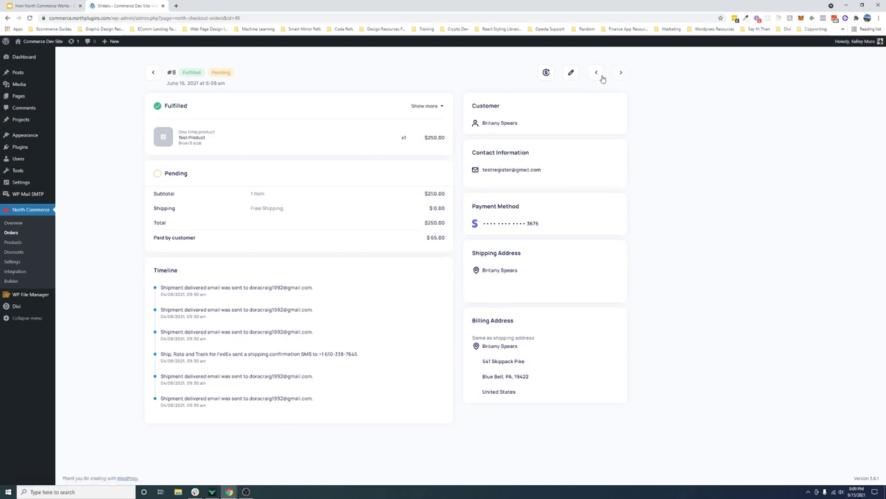
click(598, 74)
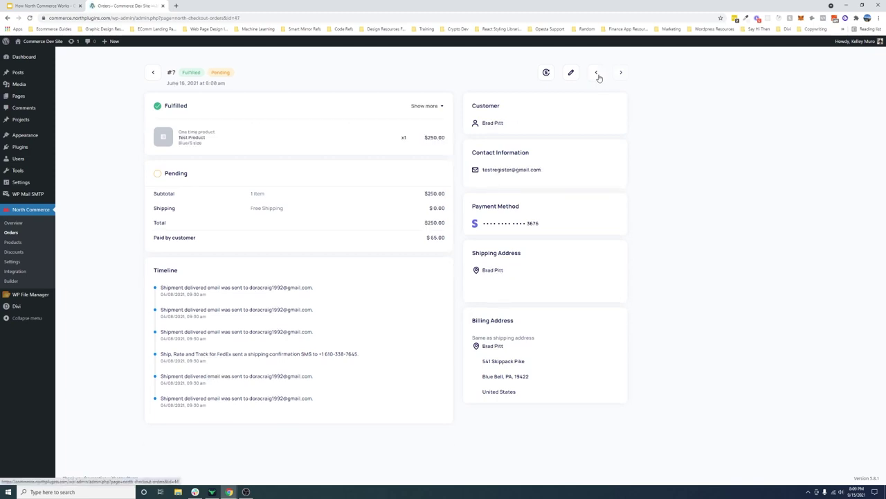
click(597, 74)
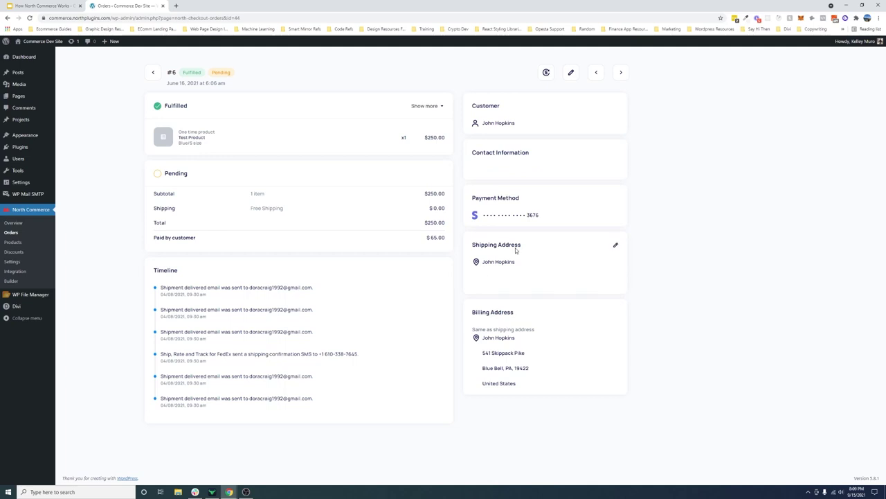
click(598, 76)
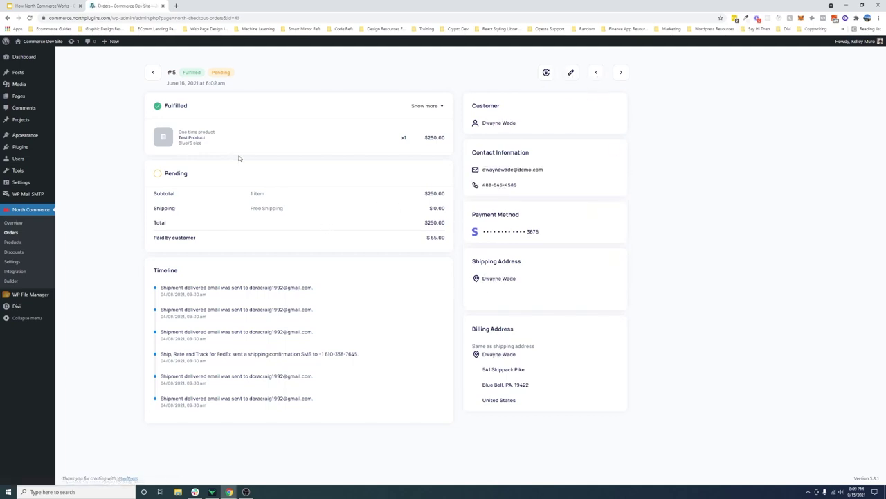
Highlight order #5's timeline entries, including a shipment email entry.
drag(155, 278, 309, 404)
click(308, 403)
drag(171, 376, 251, 376)
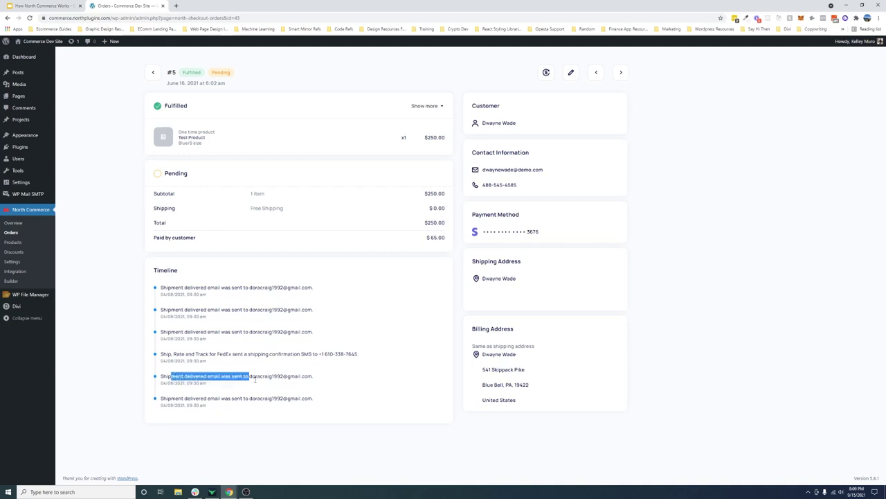
click(253, 385)
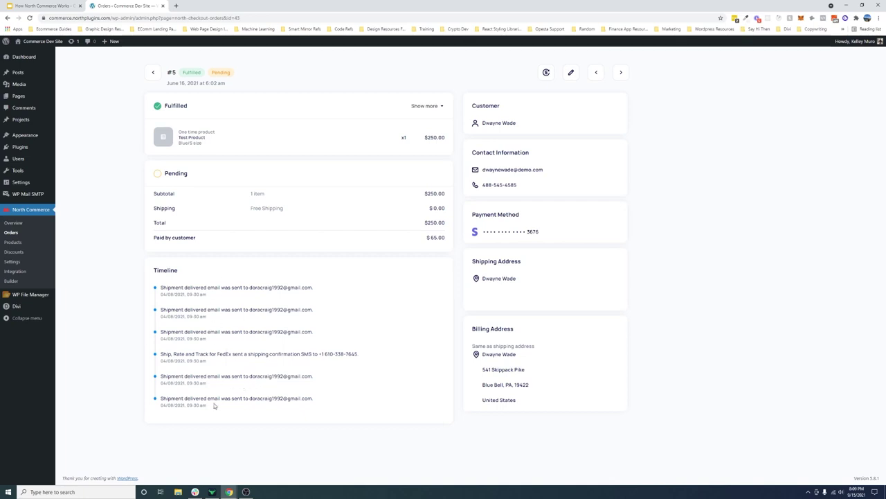
drag(212, 417, 200, 308)
click(201, 305)
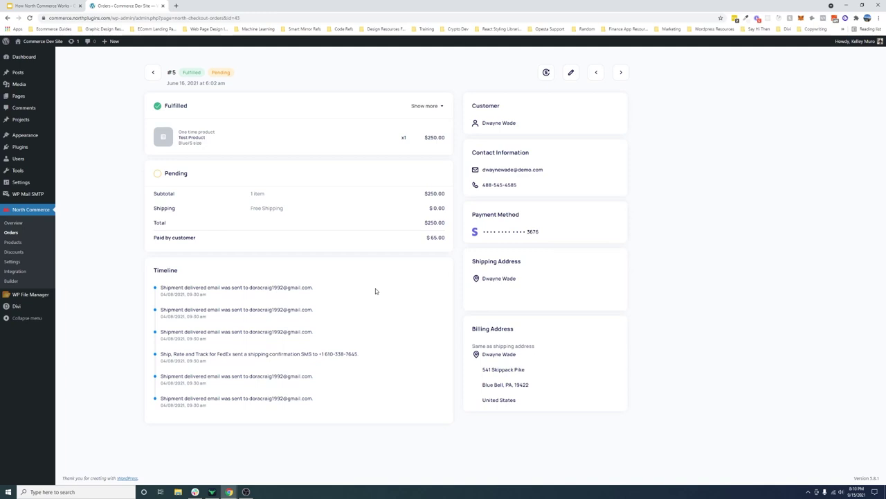
Filter all orders by Partially fulfilled, Fulfilled, Scheduled, On hold and Unfulfilled, then view Products.
click(151, 74)
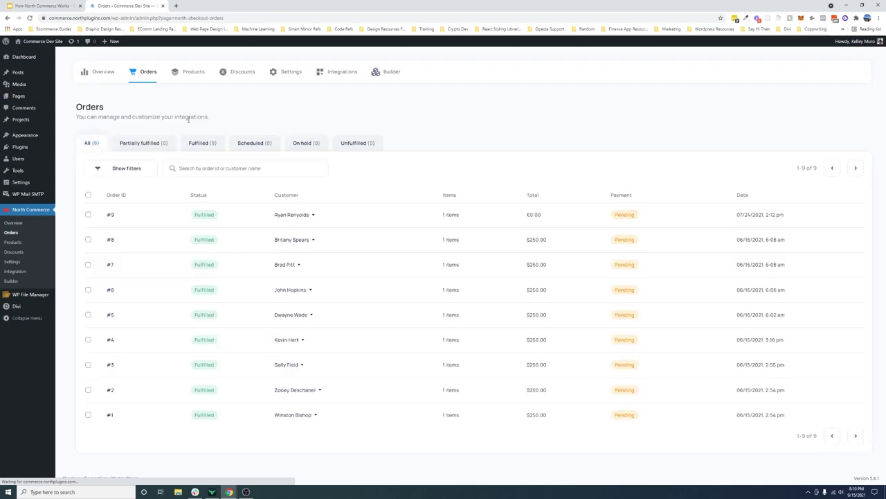
click(162, 148)
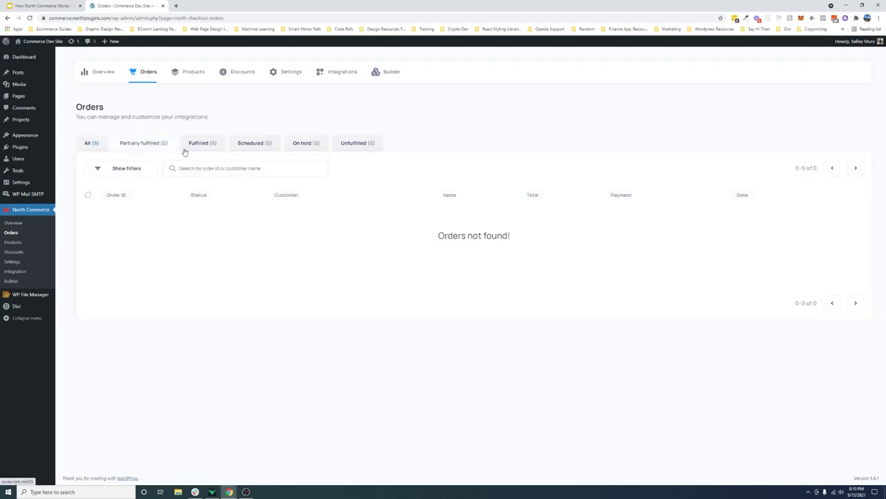
click(202, 146)
click(251, 145)
click(294, 149)
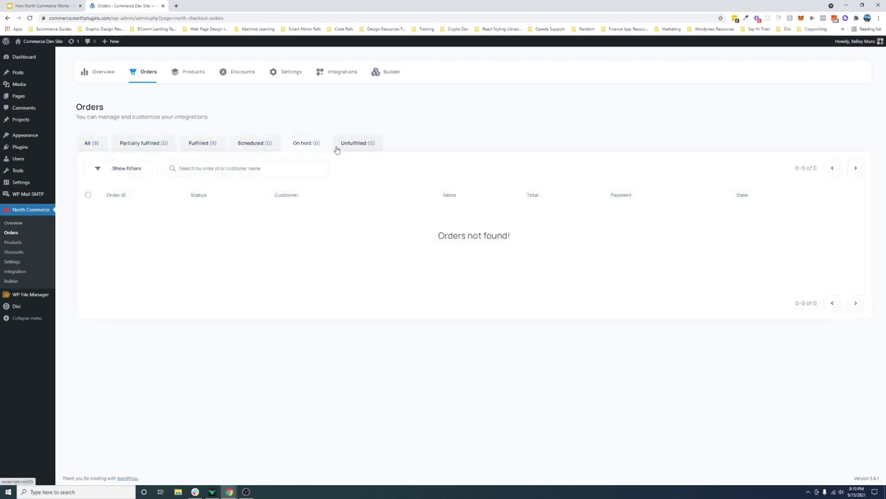
click(346, 151)
click(88, 149)
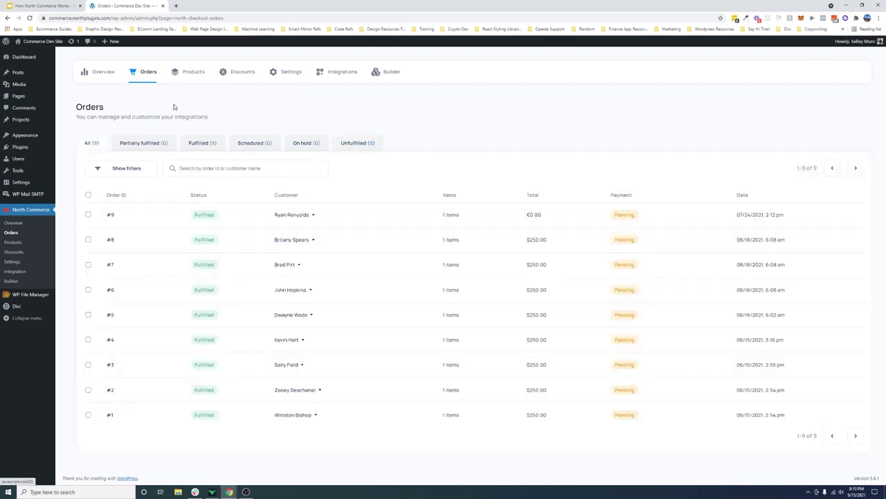
click(189, 74)
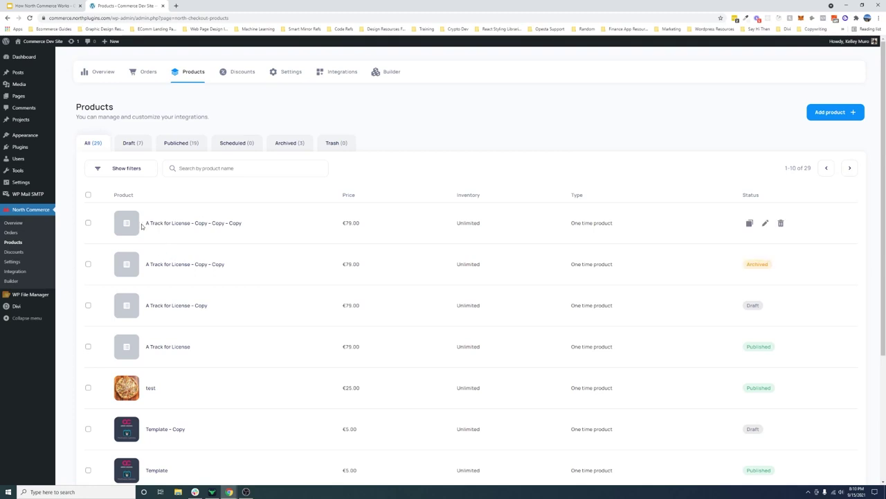
scroll(144, 231, down, 3)
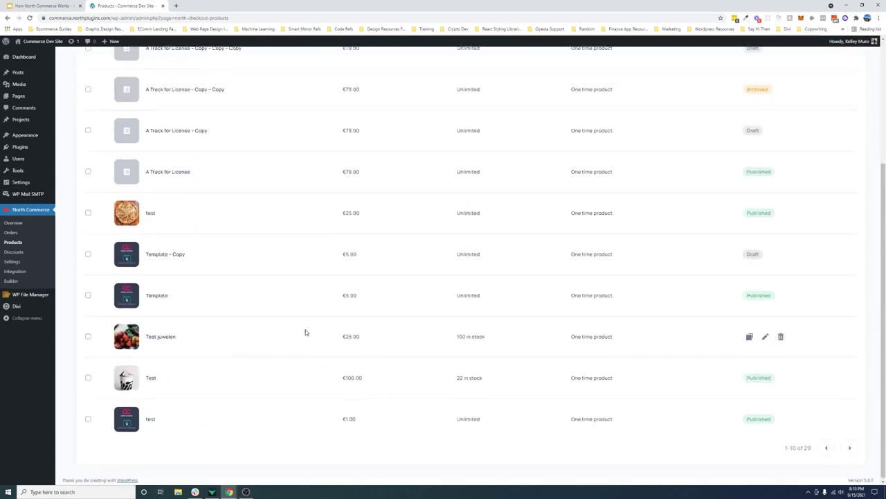
scroll(283, 327, up, 3)
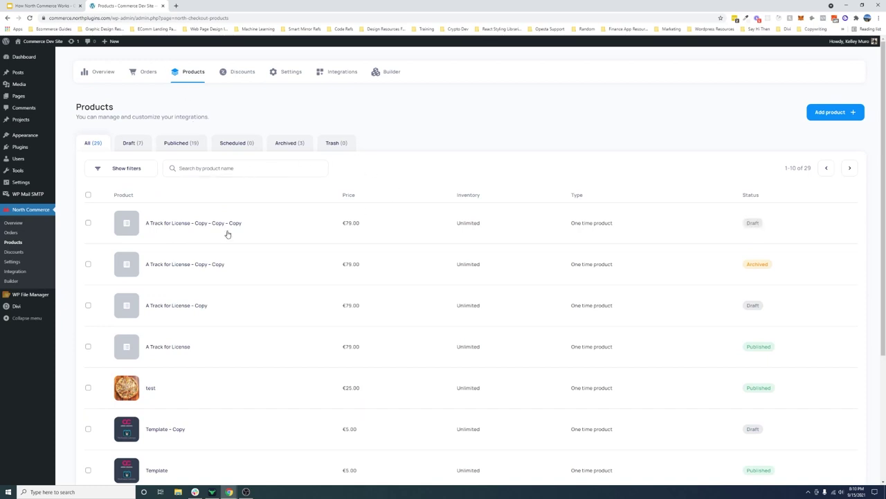
scroll(270, 287, down, 5)
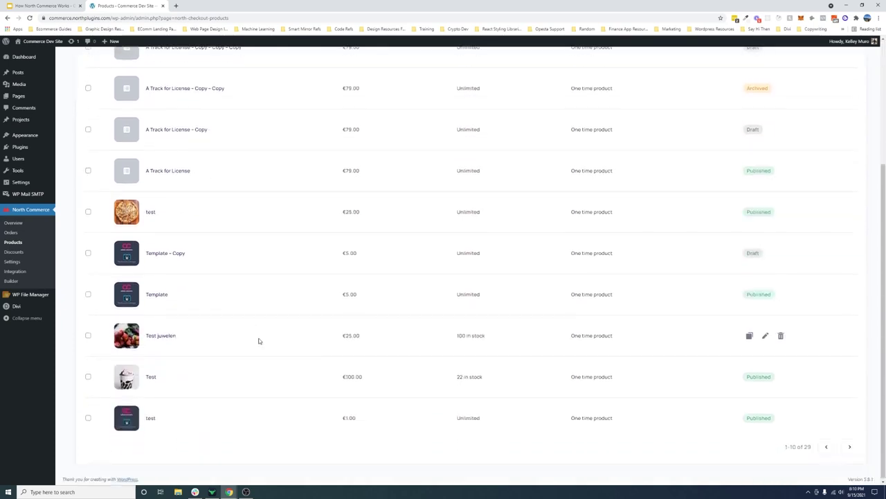
scroll(257, 340, up, 5)
scroll(764, 267, down, 1)
click(850, 133)
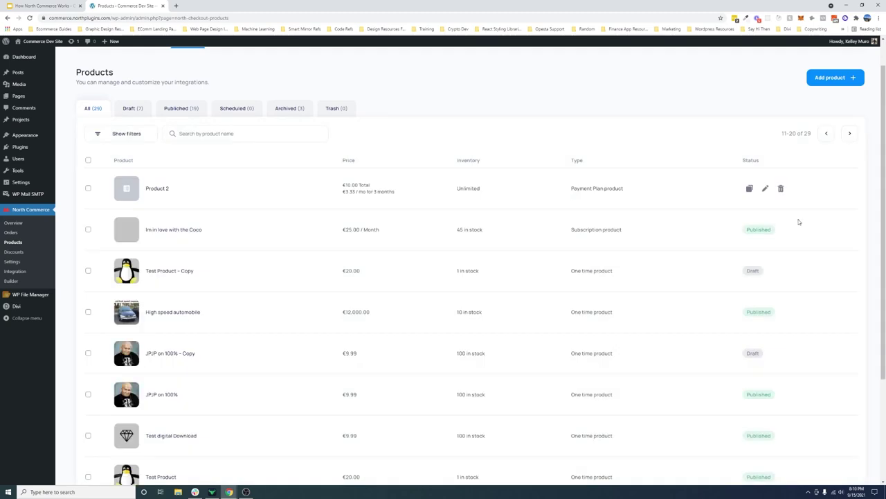
click(850, 133)
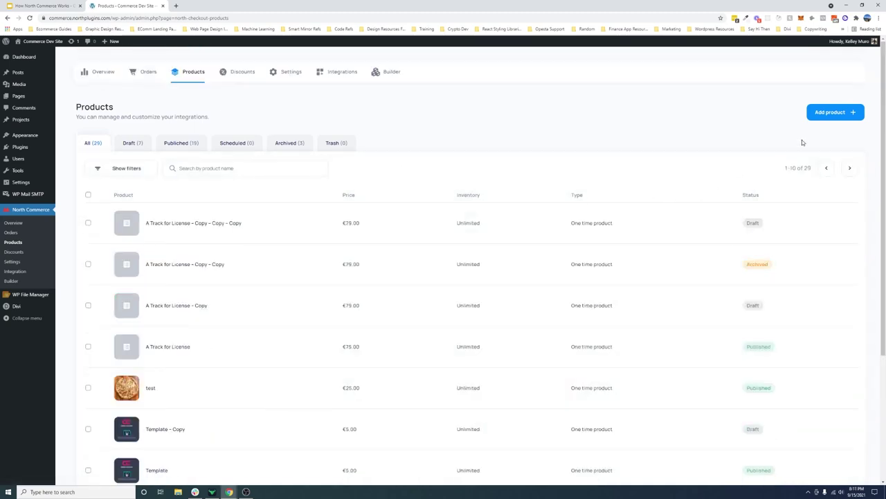
click(835, 112)
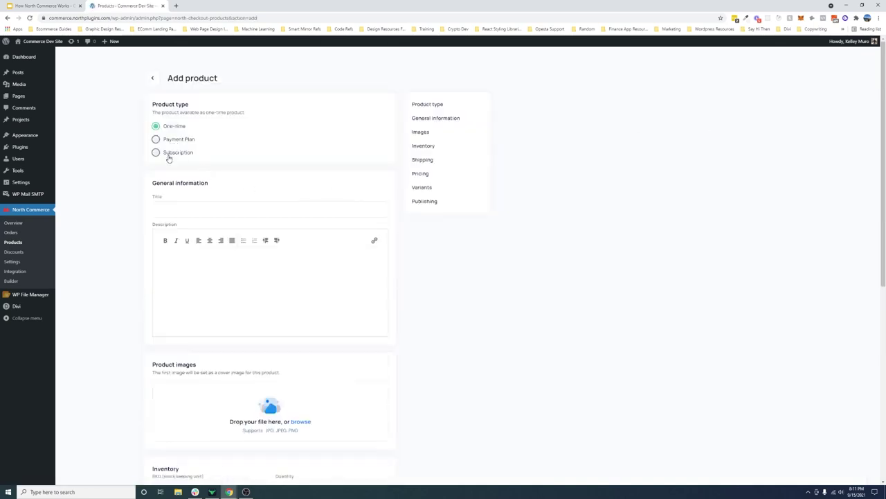
scroll(239, 249, down, 4)
scroll(242, 275, down, 2)
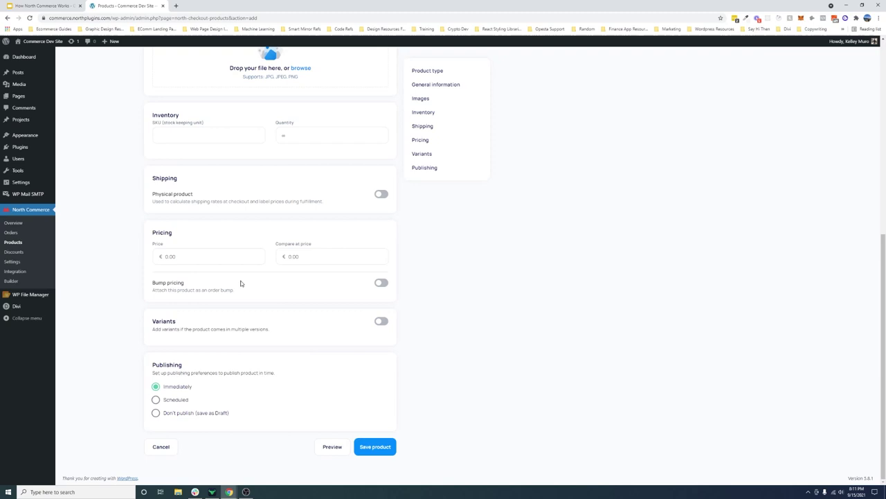
scroll(434, 319, up, 5)
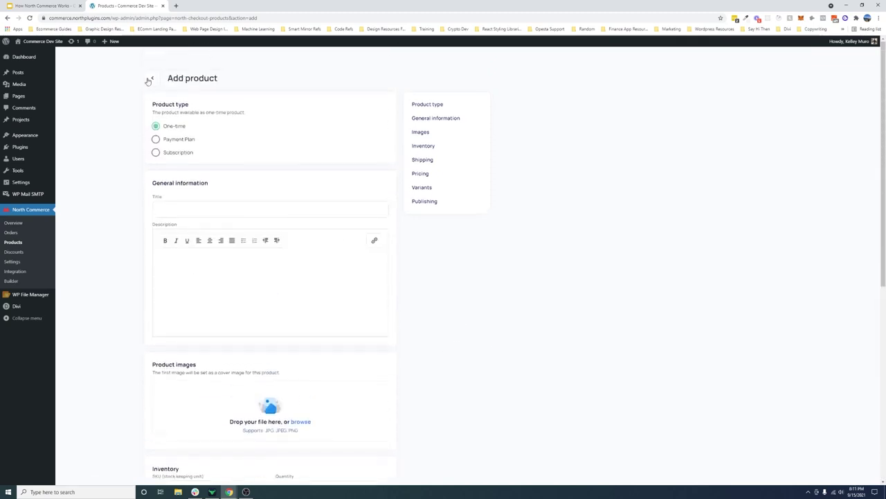
click(151, 78)
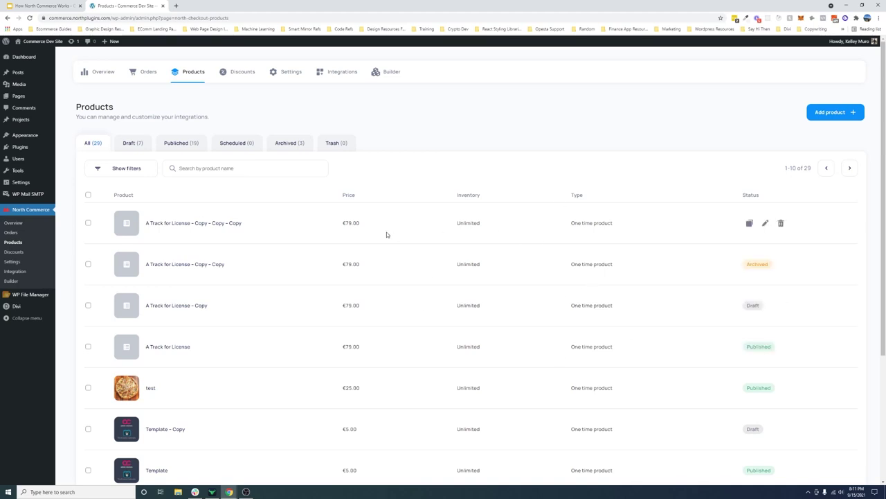
click(238, 79)
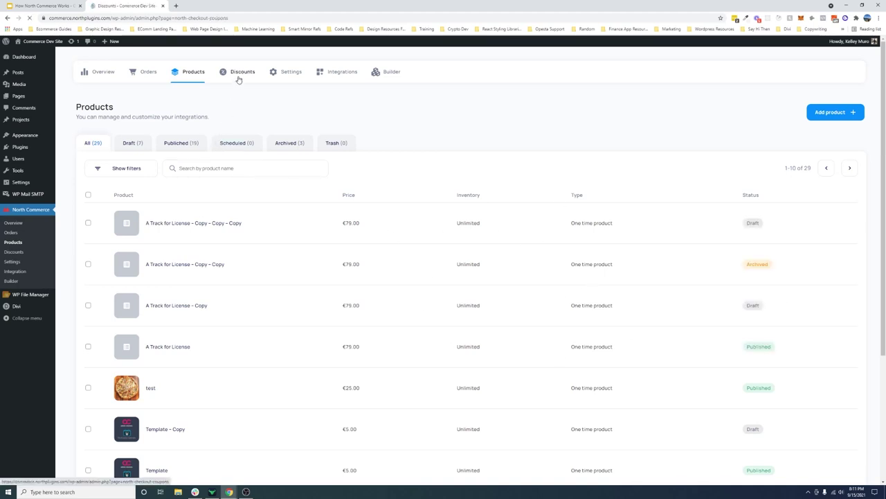
Open Settings > Notifications for customers and toggle the Order confirmation options.
click(281, 76)
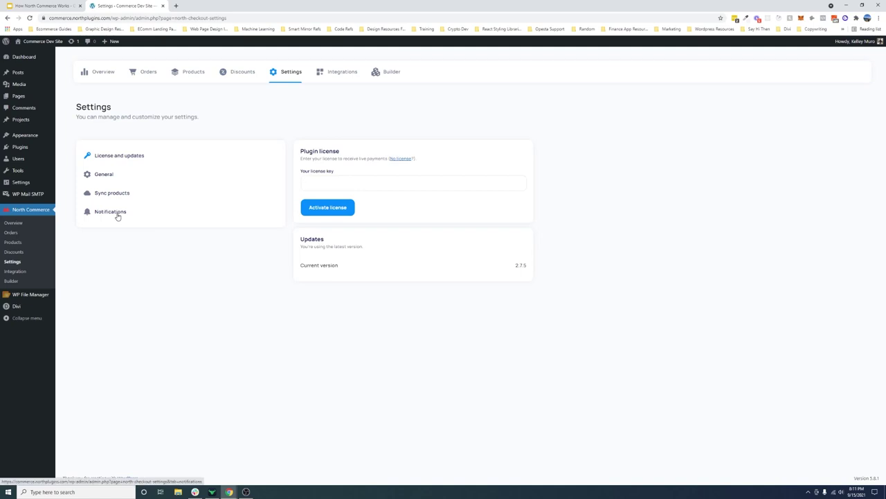
click(117, 215)
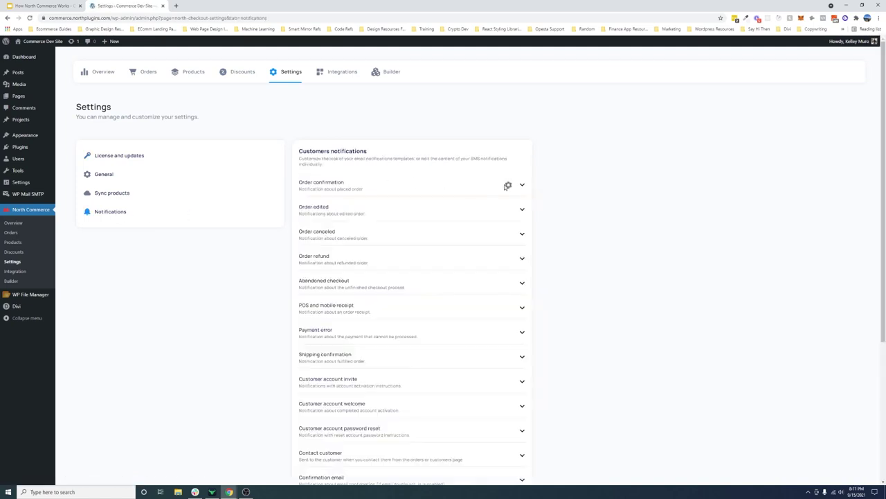
click(522, 186)
click(523, 187)
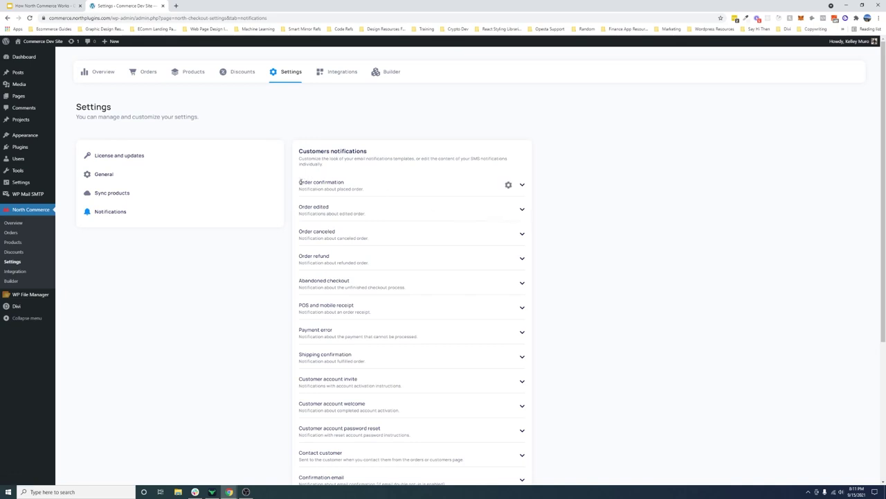
Highlight the Order confirmation and Order edited notification labels.
drag(300, 182, 346, 183)
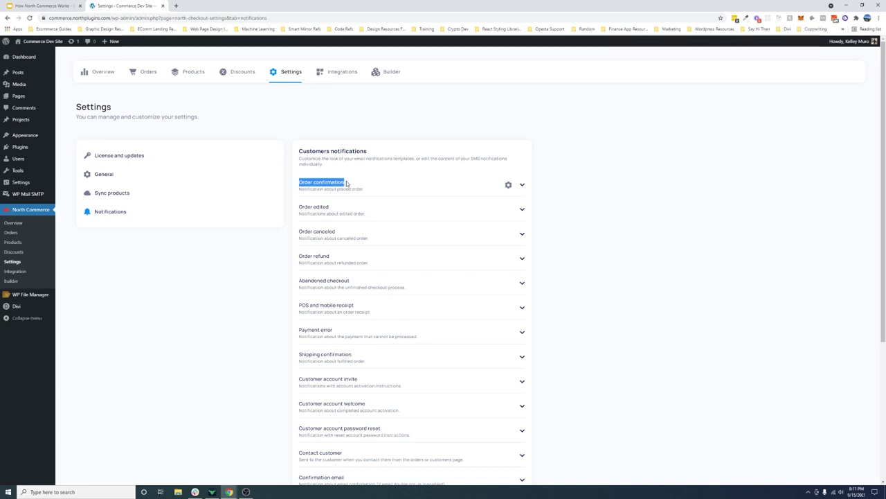
triple_click(332, 182)
click(351, 187)
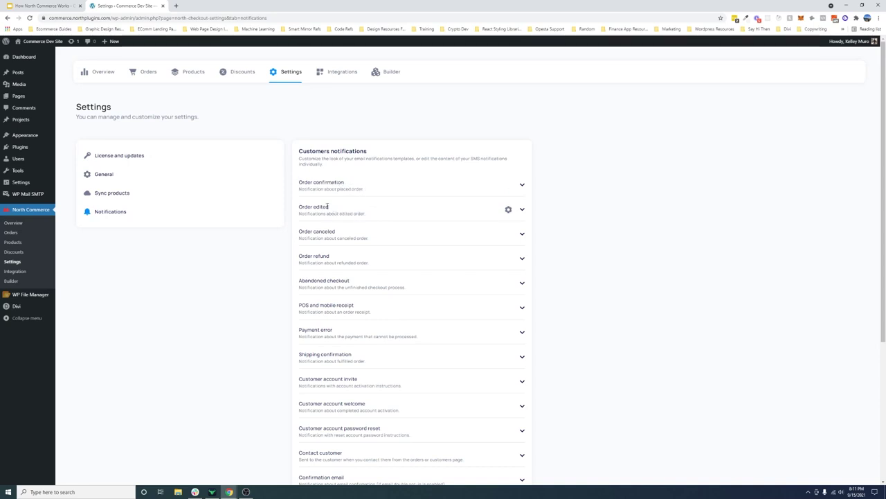
drag(329, 206, 297, 209)
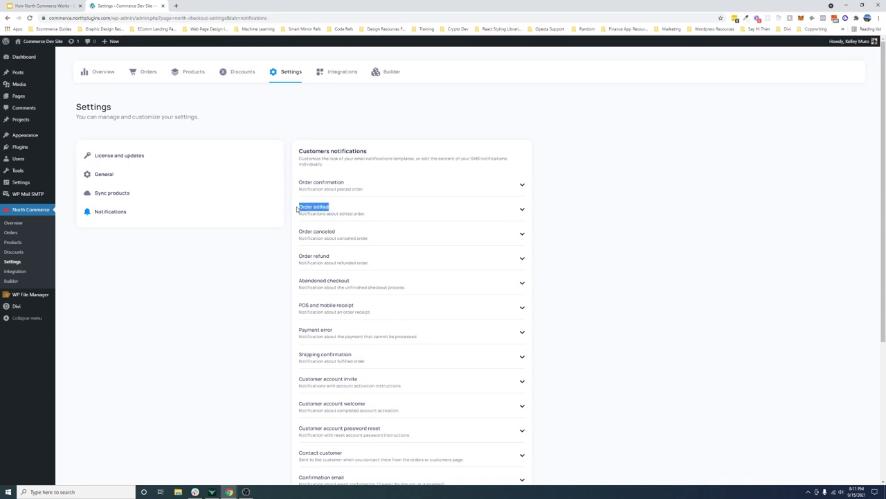
click(323, 206)
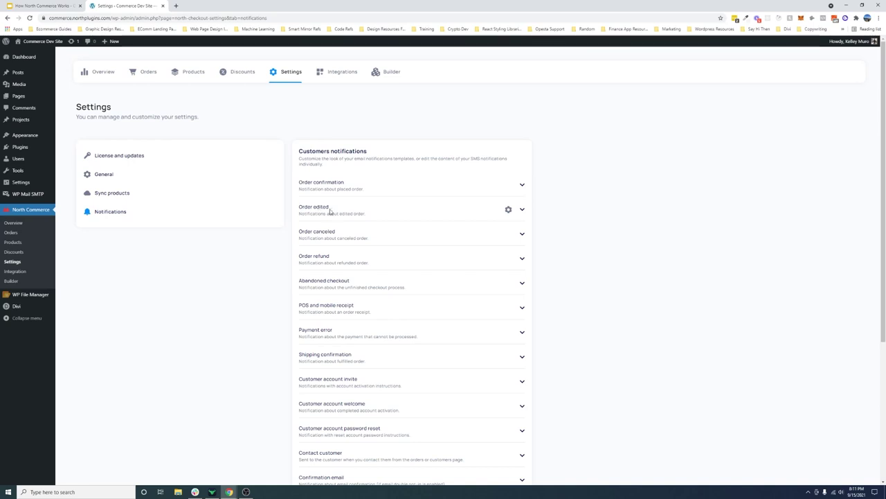
drag(330, 207, 298, 206)
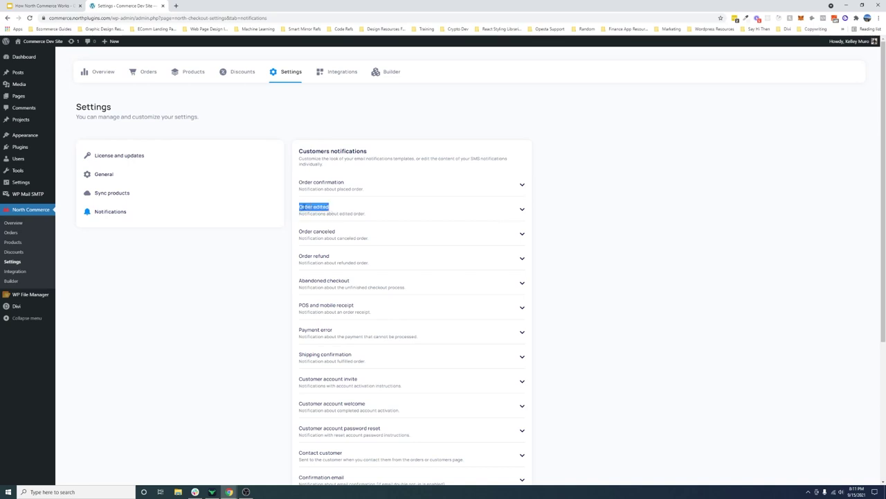
click(351, 209)
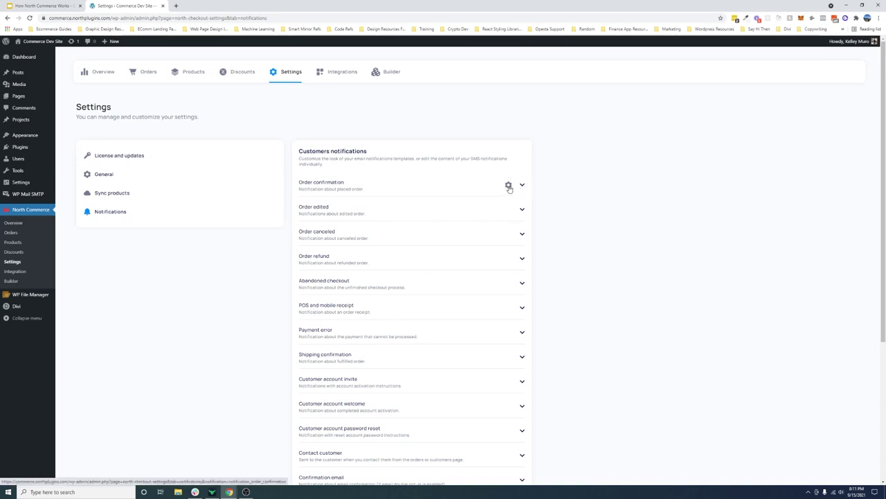
click(508, 186)
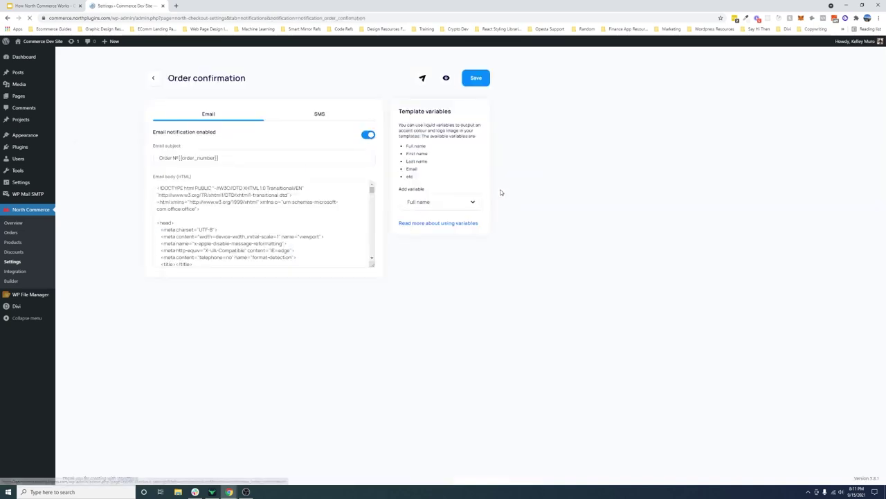
scroll(284, 254, down, 10)
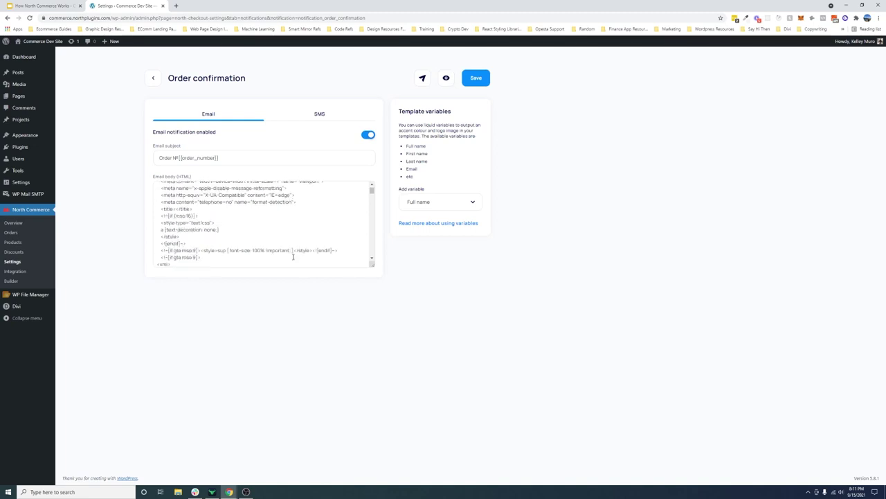
scroll(280, 253, down, 5)
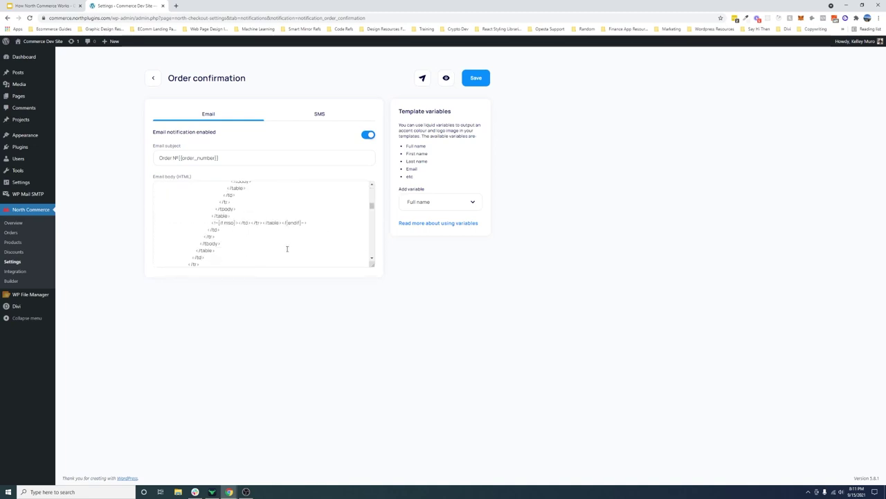
drag(372, 212, 372, 187)
click(307, 228)
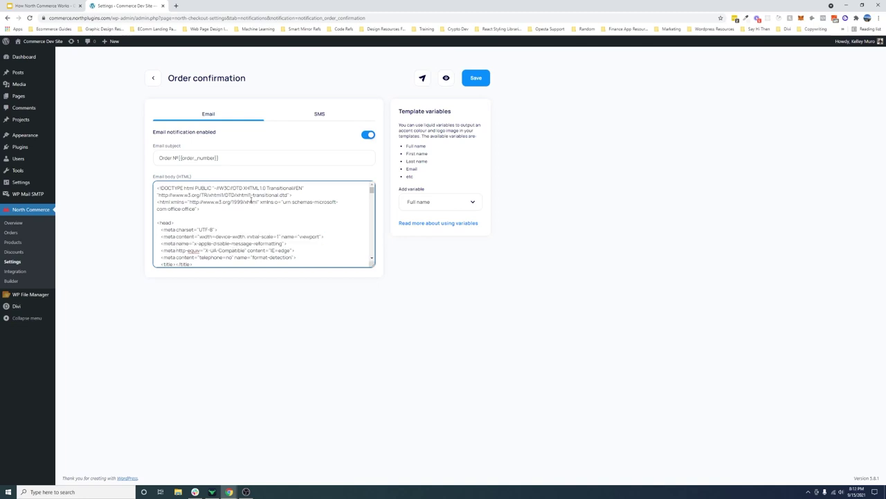
click(443, 83)
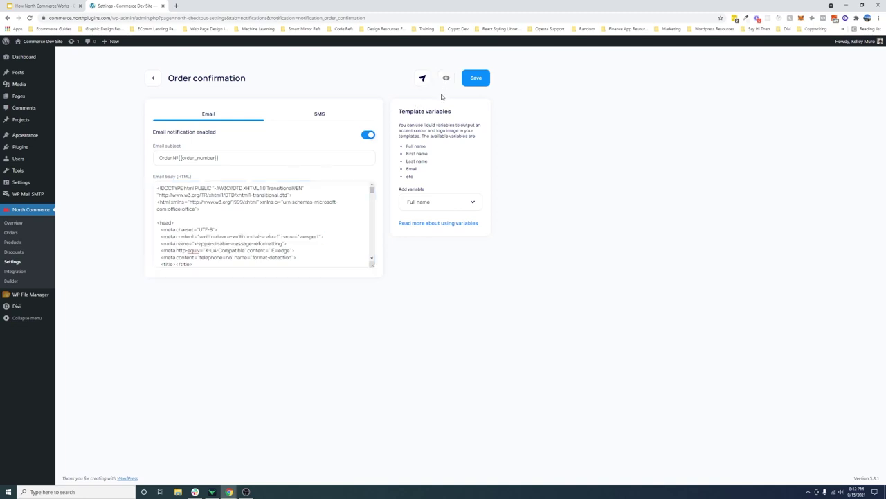
Scroll through the Petshop 'Order №1346' email preview, then close it.
scroll(430, 260, down, 1)
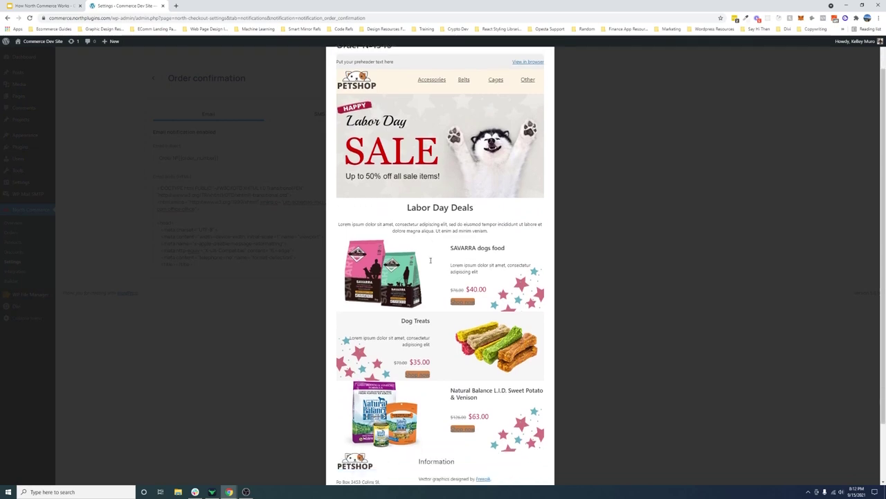
scroll(430, 261, down, 2)
scroll(434, 417, up, 3)
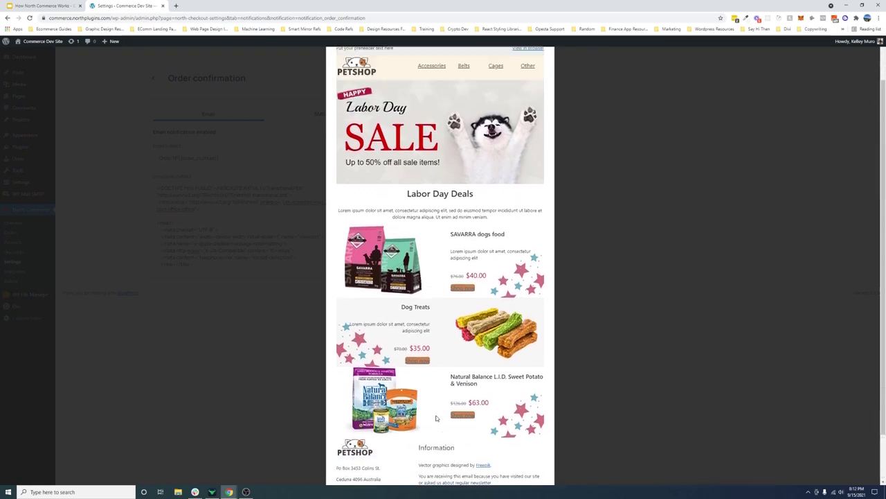
scroll(402, 299, down, 3)
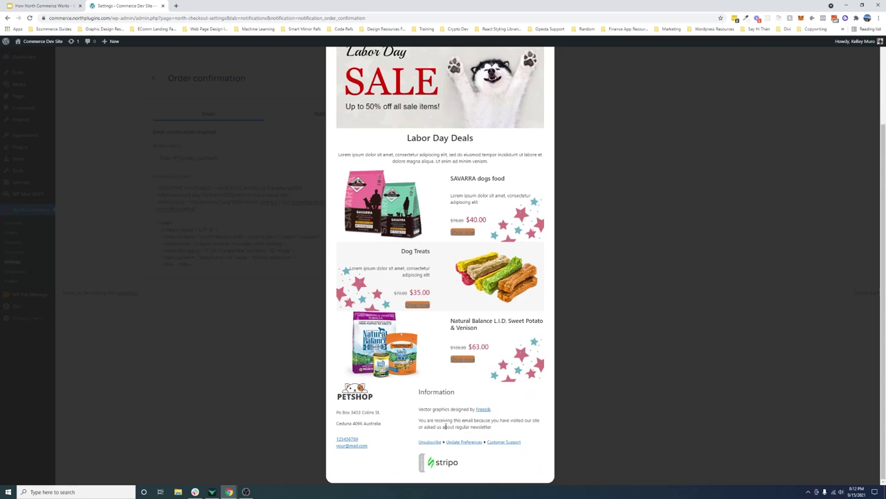
scroll(446, 304, up, 3)
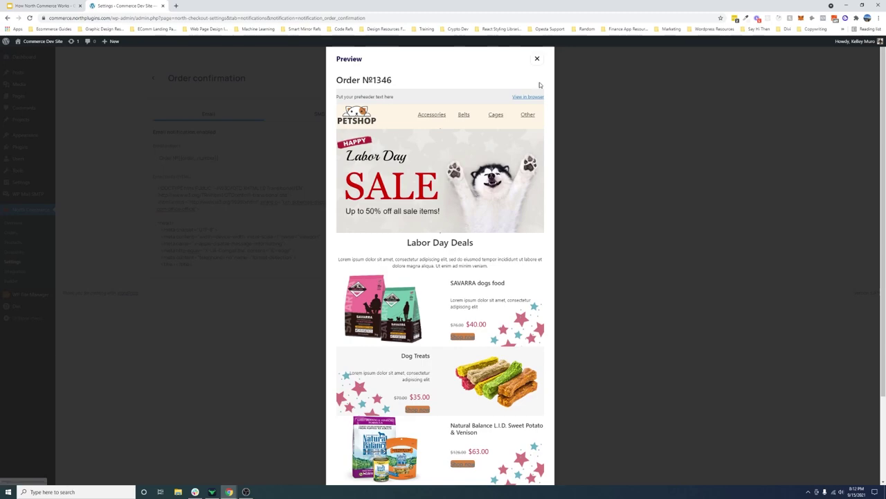
scroll(440, 309, down, 3)
scroll(440, 306, up, 5)
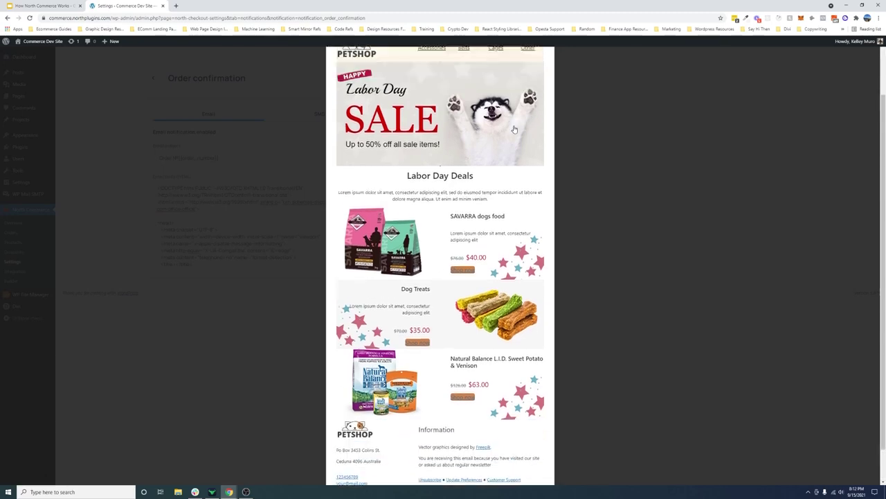
click(535, 63)
Browse the Add variable list of template variables for the email body.
click(468, 202)
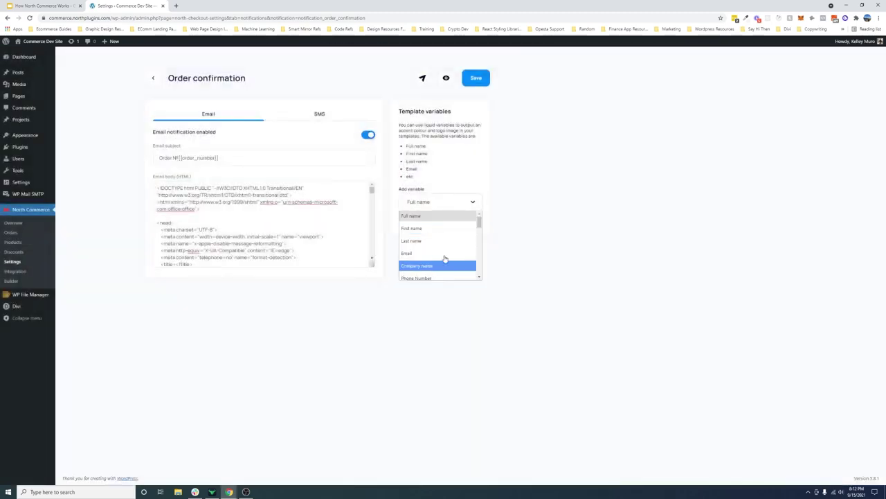
scroll(446, 252, down, 5)
scroll(441, 254, up, 3)
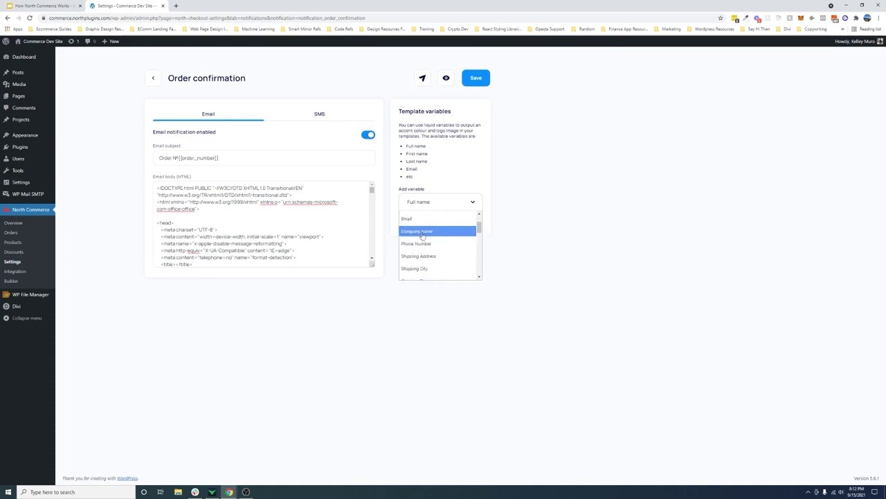
scroll(430, 265, down, 2)
scroll(430, 266, down, 4)
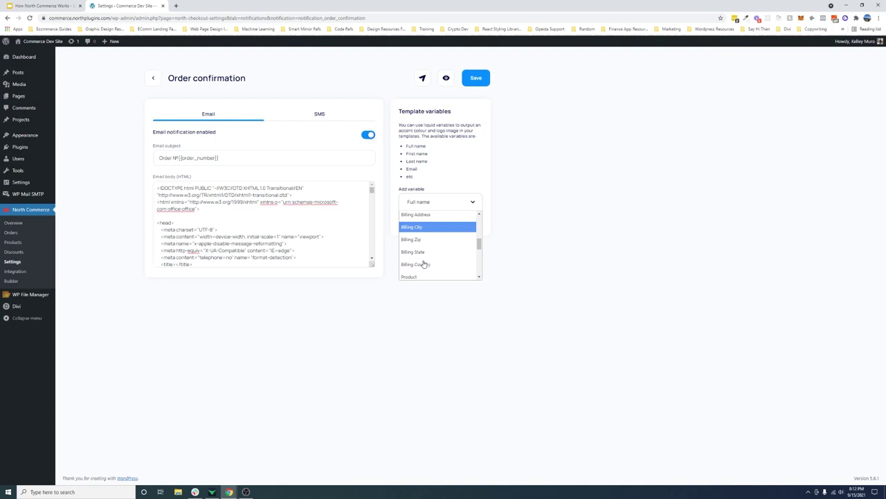
scroll(418, 252, down, 4)
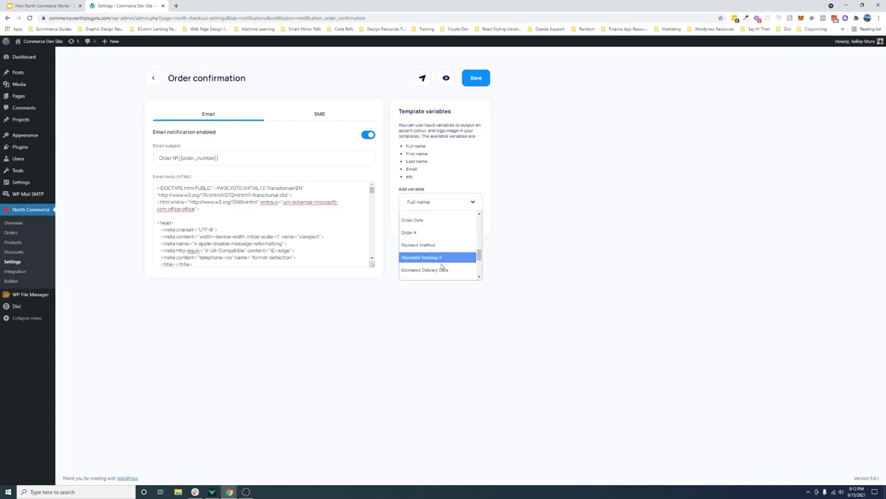
click(279, 246)
Scroll the email body, then switch to the SMS template 'Order N°{{order_number}}'.
scroll(279, 247, down, 10)
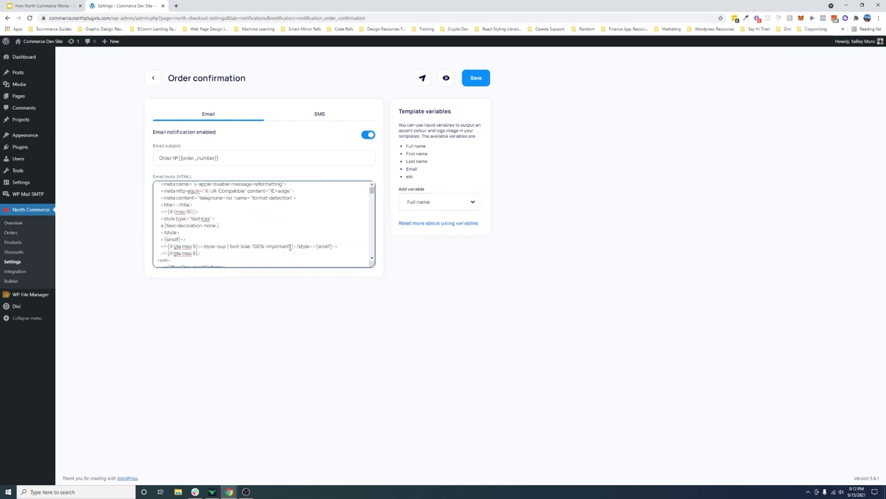
click(451, 286)
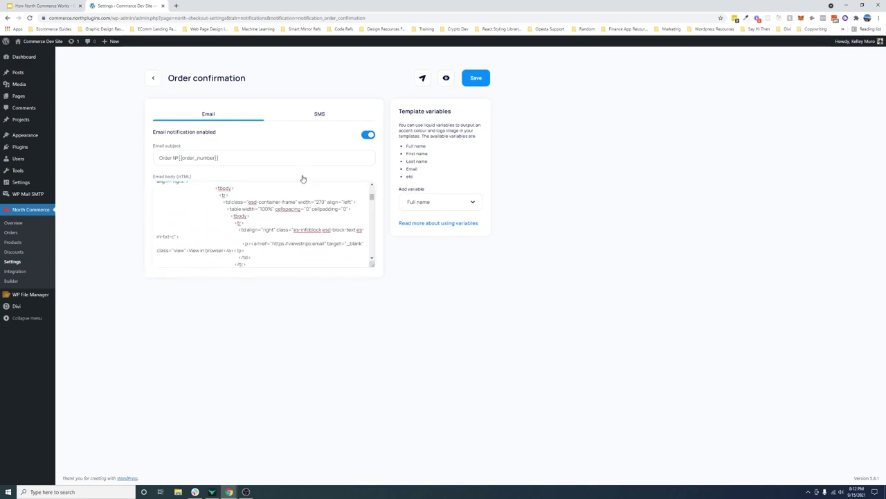
click(322, 114)
Replace the SMS content with 'Your order has been completed! Thanks so much'.
drag(277, 163, 136, 161)
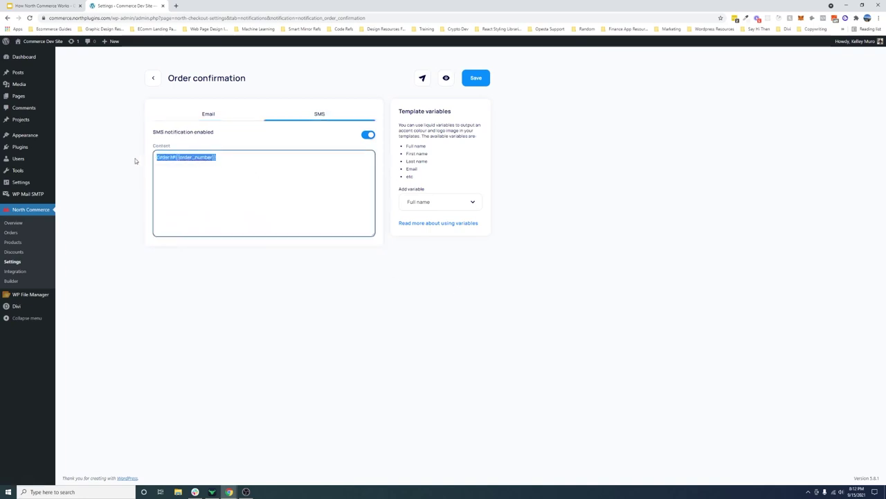
click(142, 176)
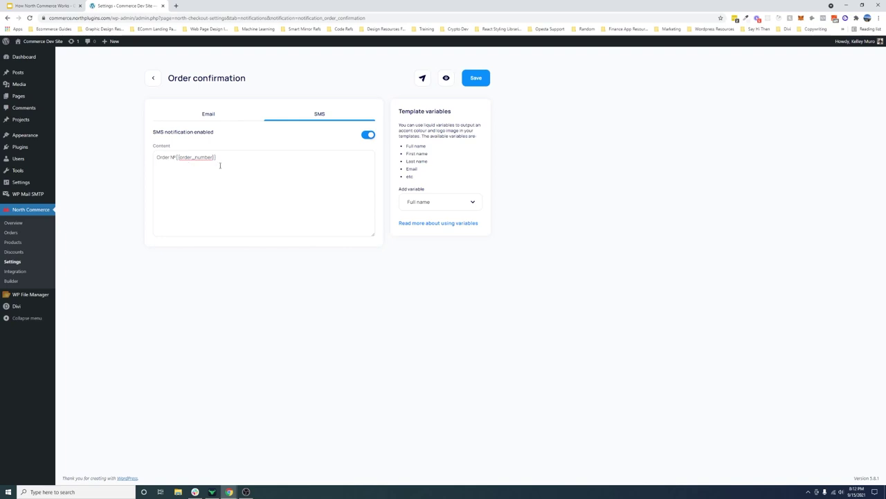
drag(221, 165, 168, 172)
click(177, 174)
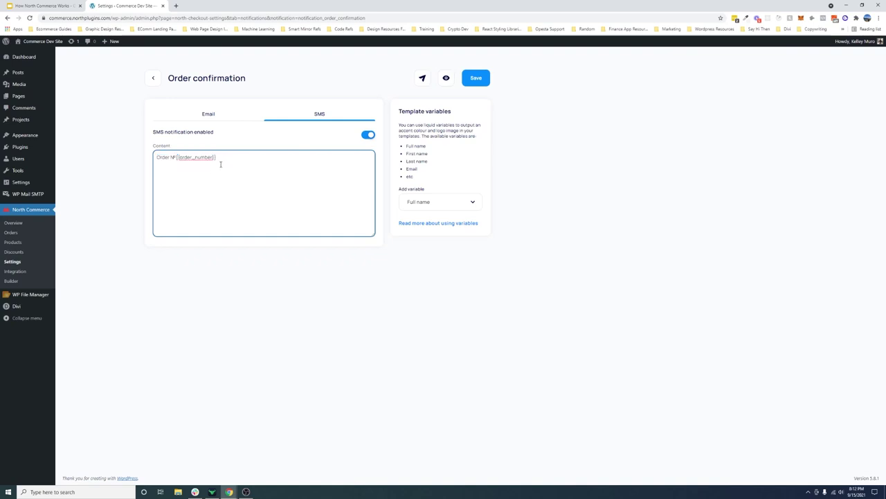
drag(214, 157, 153, 157)
text(Your order has be)
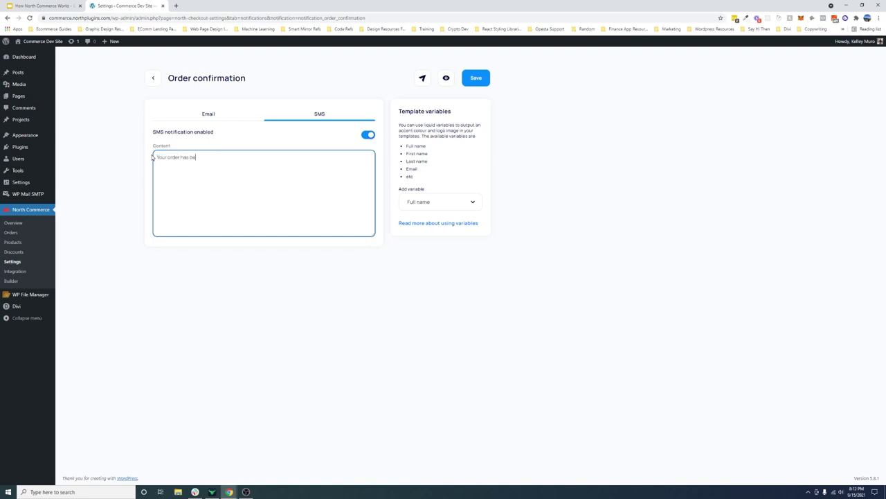
text(en completed! Thanks so much)
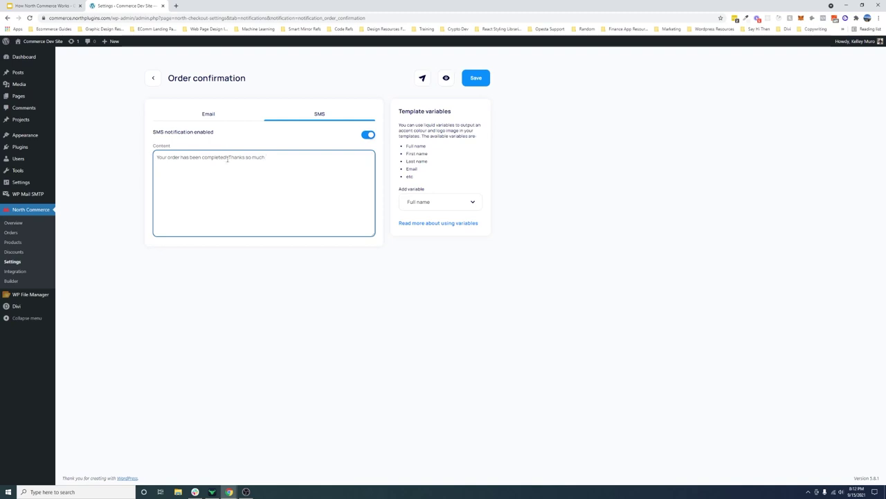
Append the Full name variable to the SMS and preview the message.
click(437, 202)
click(422, 218)
click(310, 171)
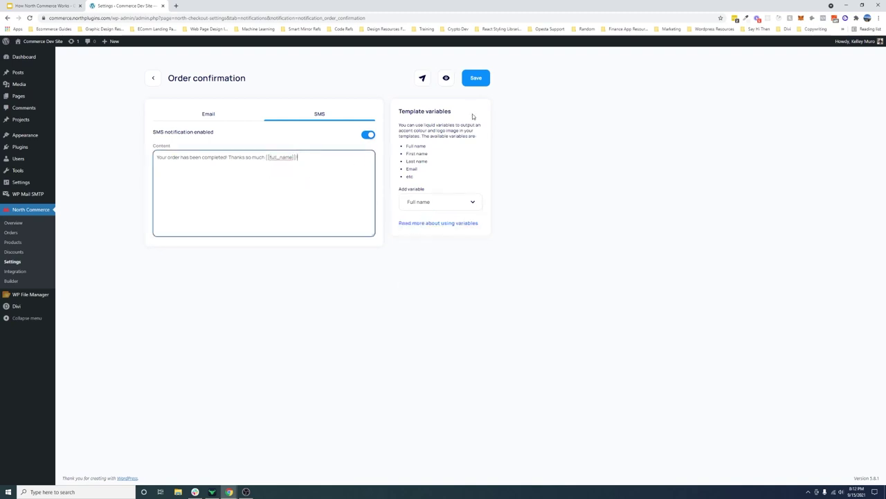
click(446, 79)
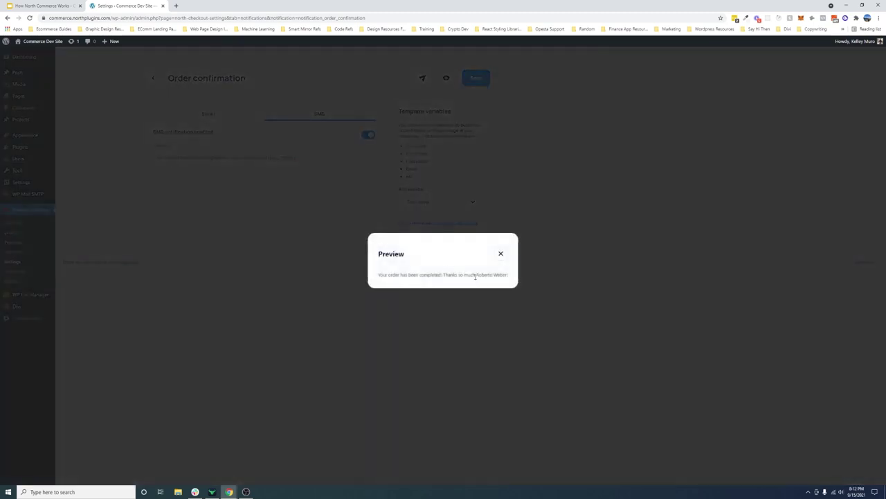
Highlight the customer name in the SMS preview, close it, and return to the notifications list.
drag(475, 277, 507, 275)
click(494, 288)
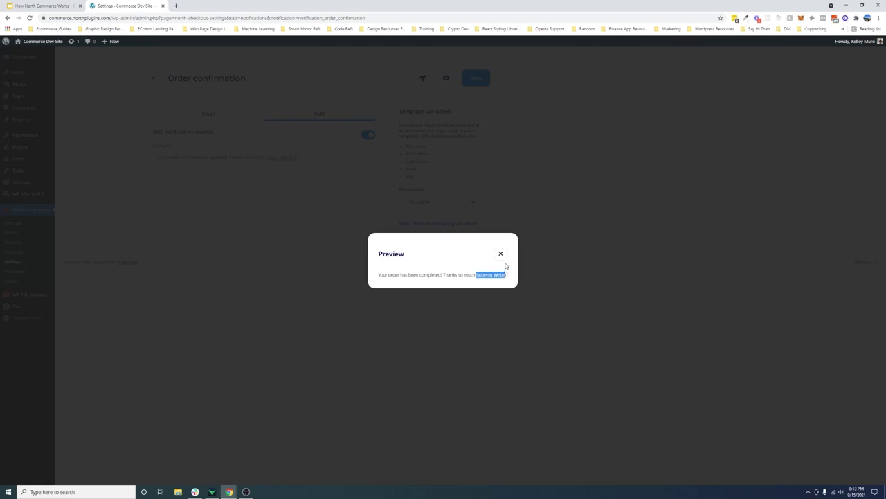
click(500, 254)
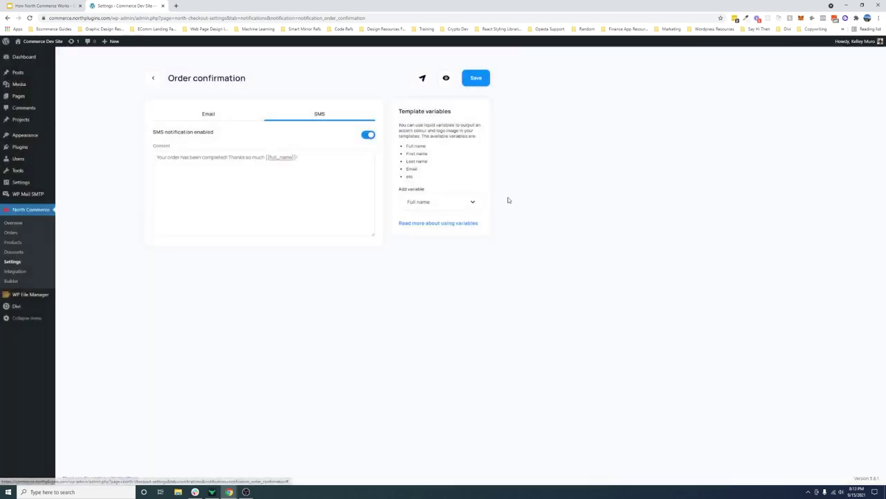
click(153, 79)
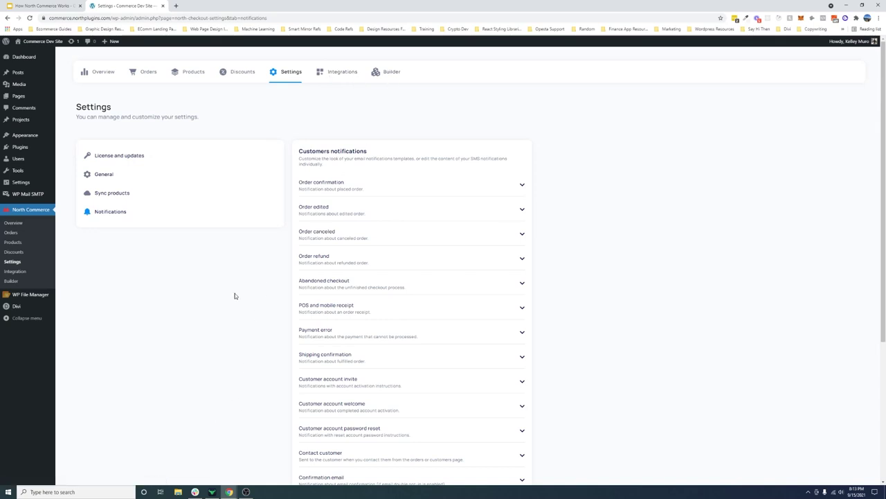
Bring up the How North Commerce Works slides, showing the Ecommerce Micro Builder slide.
click(55, 7)
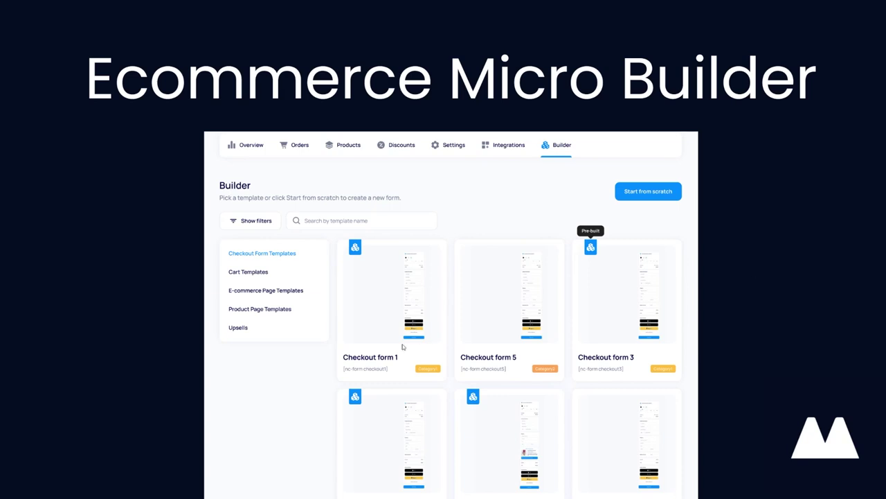
Exit the full-screen presentation, returning to North Commerce's notification templates Settings page.
key(Escape)
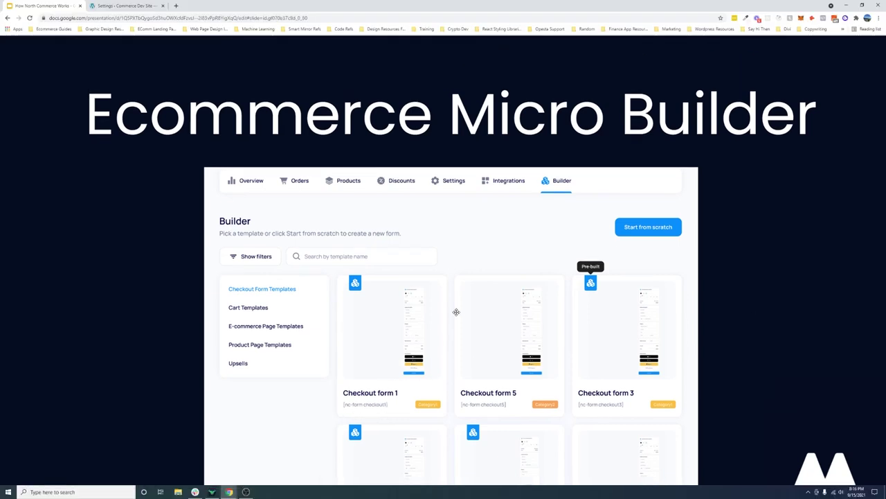
Back in WordPress, open the checkout form Builder and point out Checkout form 1's shortcode.
click(128, 5)
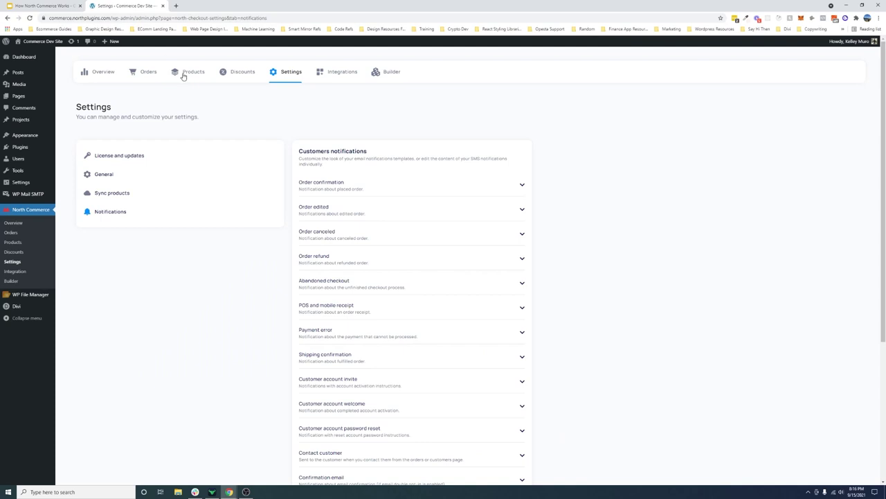
click(389, 76)
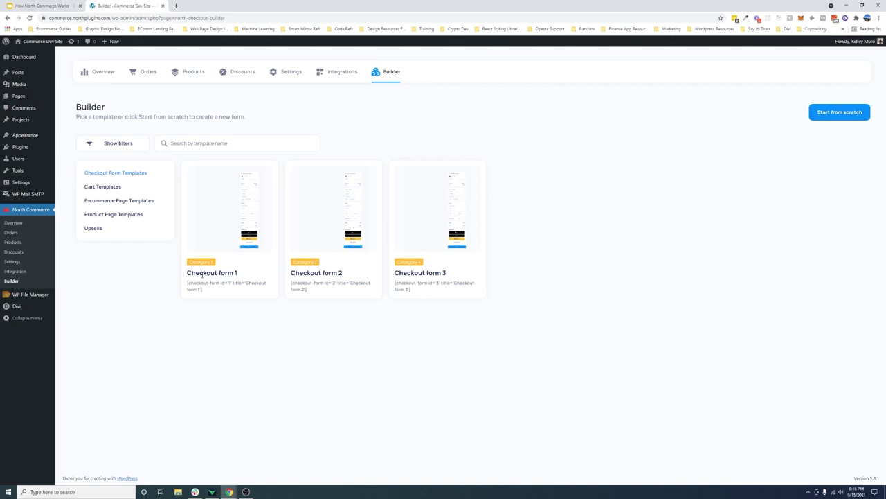
drag(187, 273, 246, 283)
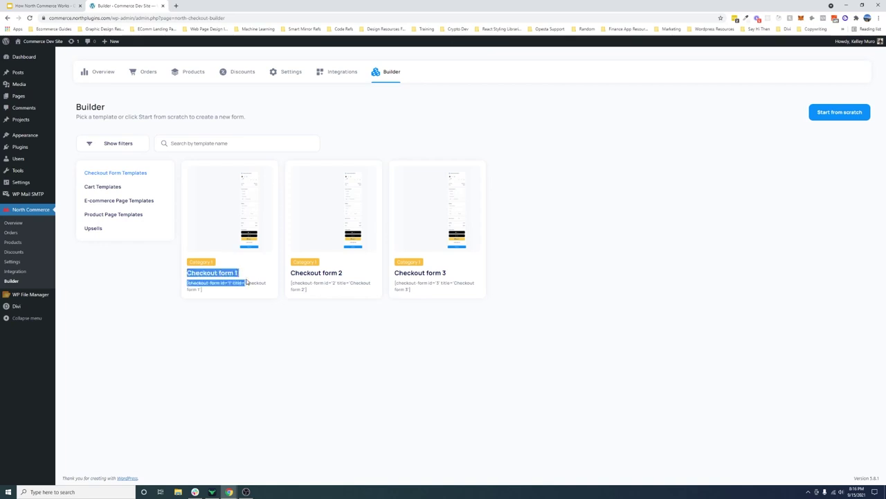
click(241, 261)
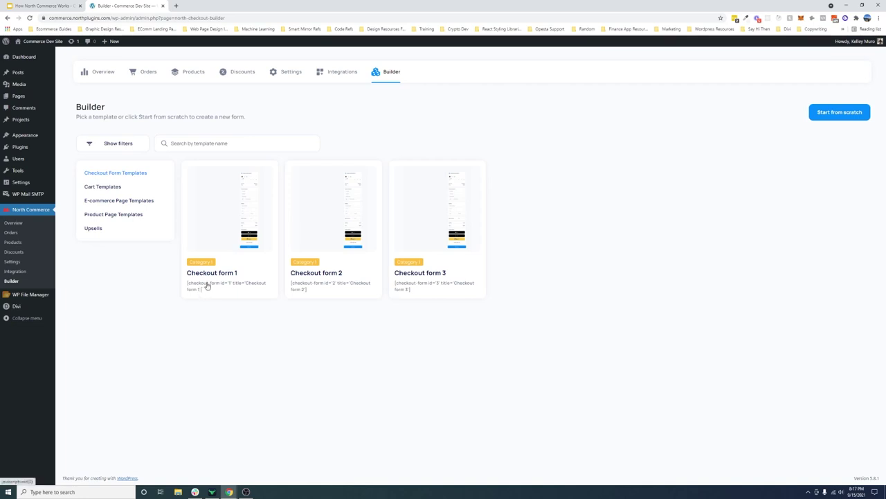
mouse_move(23, 120)
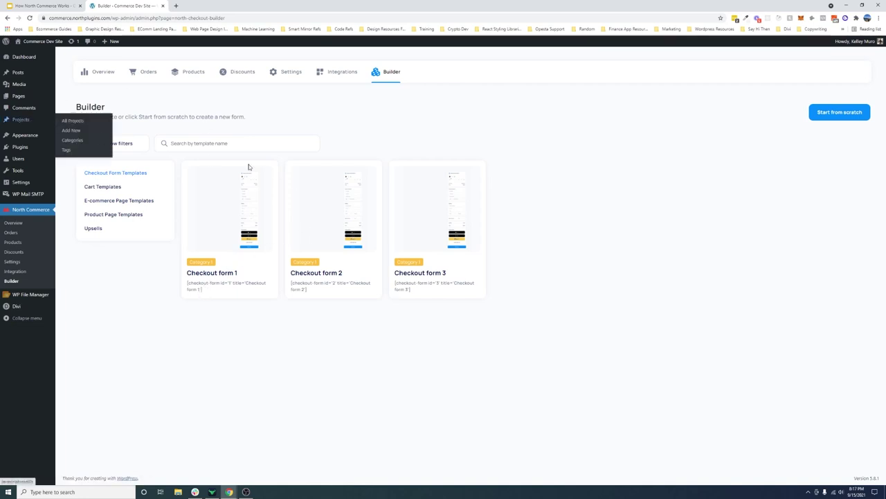